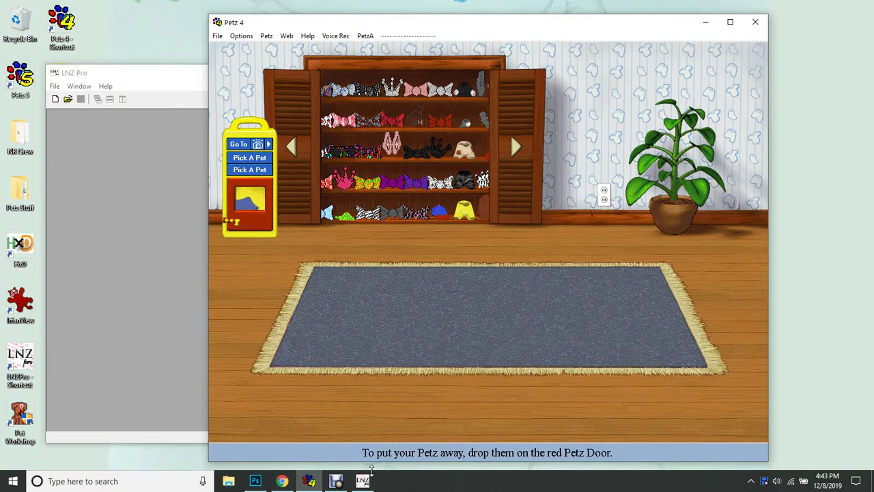
left_click(362, 481)
left_click(674, 198)
left_click_drag(422, 122, 422, 140)
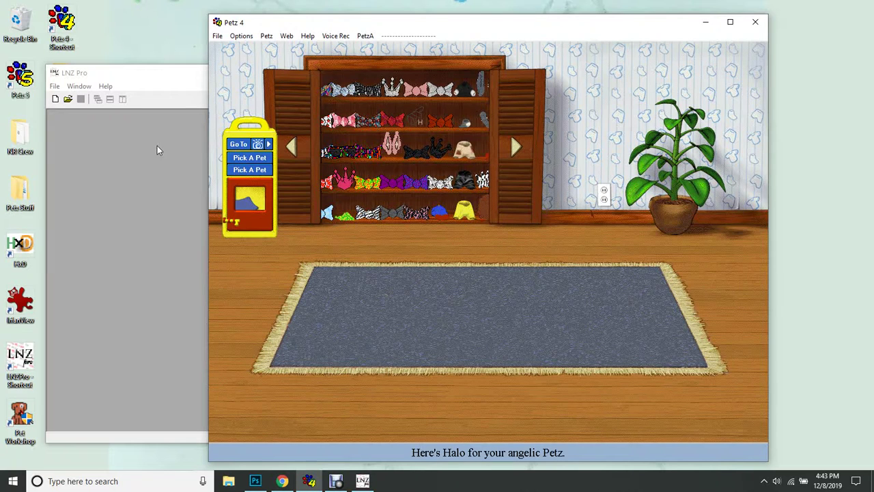
Step: Switch to LNZ Pro and open Nome Harness.clo from the Petz 4 Resource\Clothes folder
left_click(68, 104)
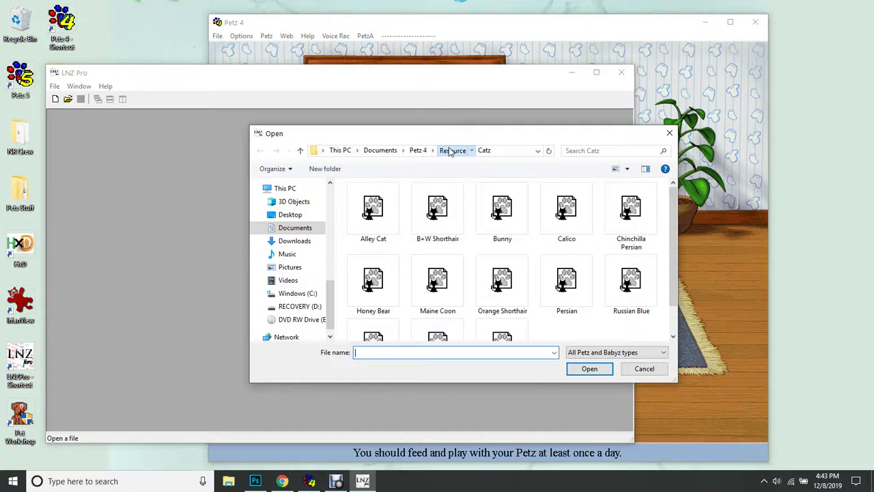
left_click(449, 152)
double_click(359, 222)
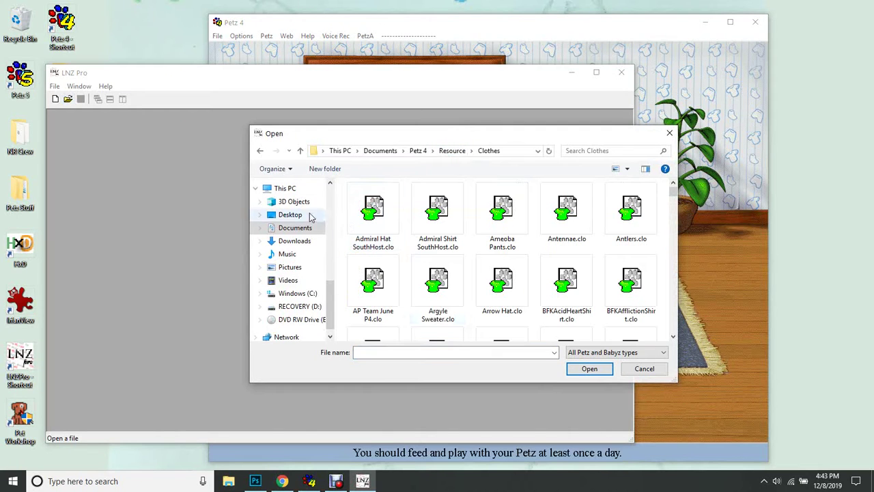
left_click(510, 275)
scroll(511, 275, "down", 10)
left_click(492, 216)
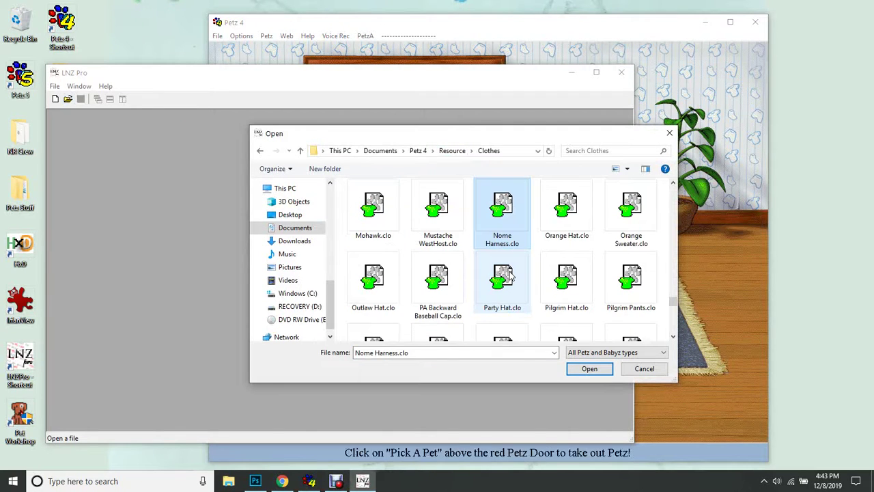
double_click(488, 218)
Step: Open the CLOT_HATHALO entry of the CLZ section for editing and maximize the LNZ Pro window
left_click(52, 125)
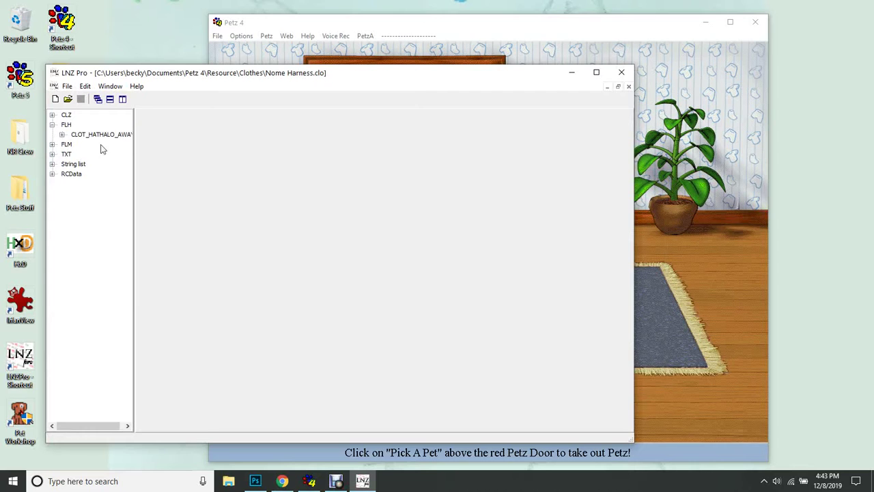
left_click(90, 139)
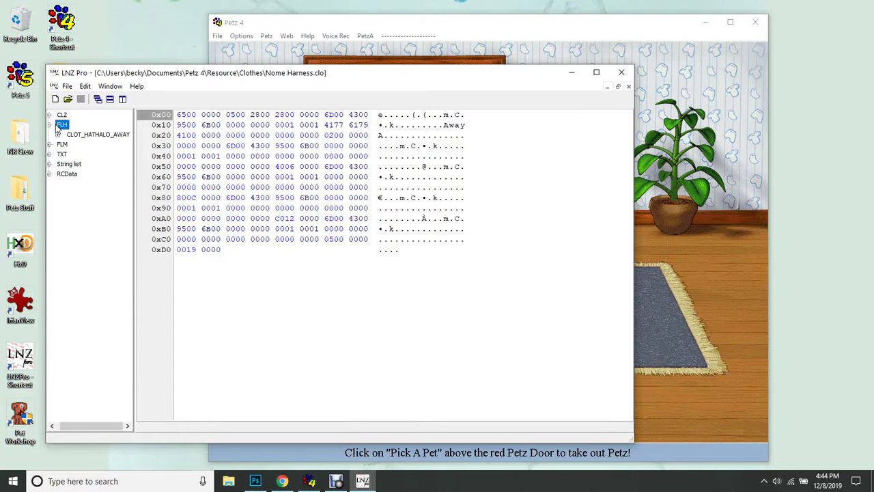
double_click(63, 127)
left_click(52, 114)
left_click(84, 124)
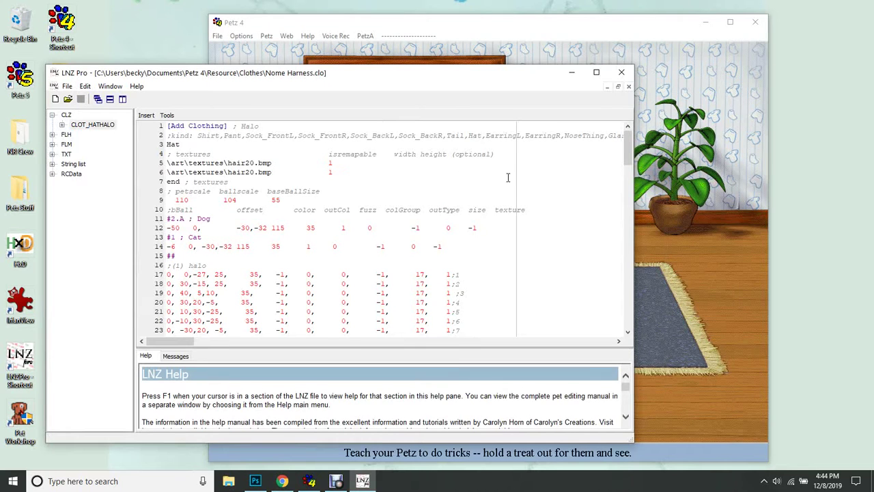
left_click(596, 71)
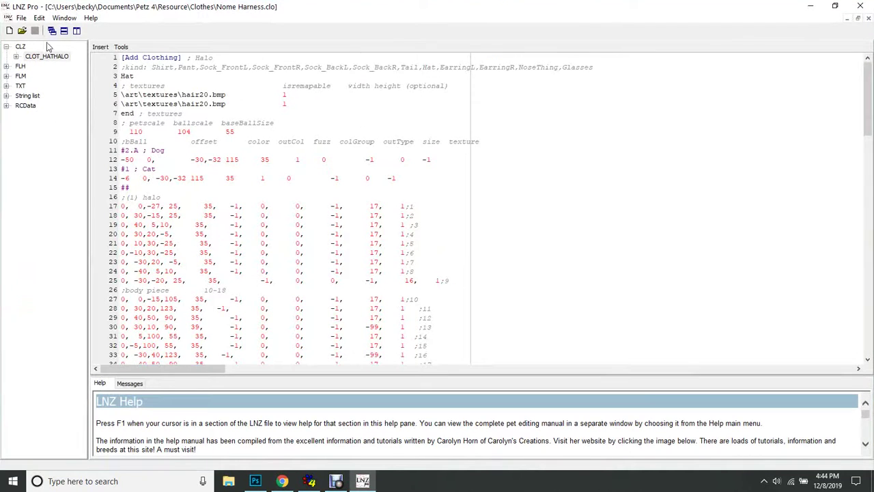
left_click(7, 76)
left_click(5, 95)
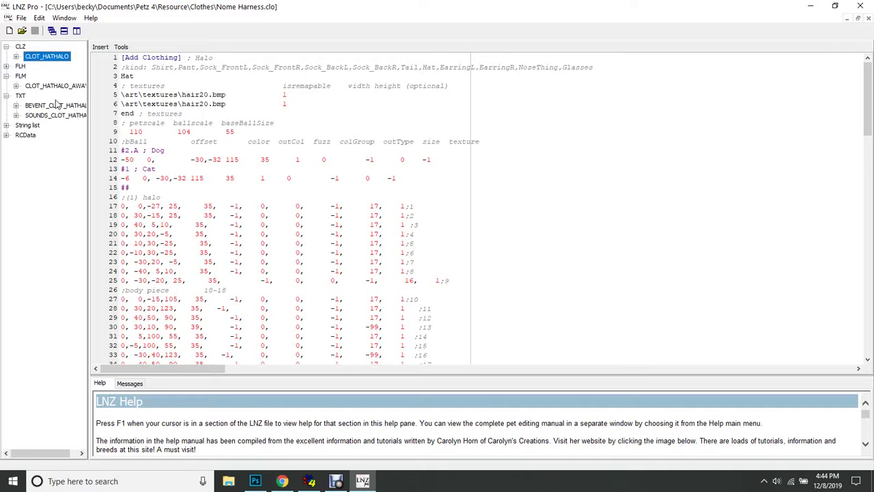
left_click(5, 95)
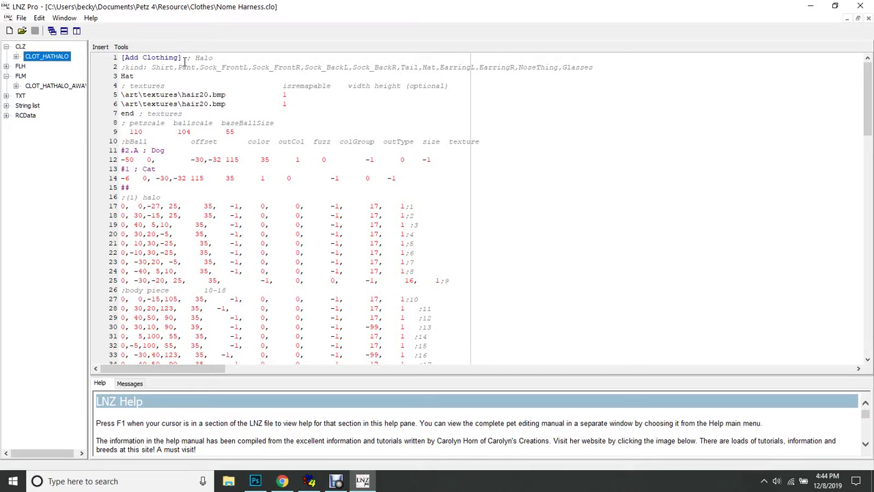
Step: Change the clothing kind on line 3 of the Add Clothing section from Hat to NoseThing2
mouse_move(125, 67)
left_mouse_down()
mouse_move(241, 68)
mouse_move(335, 87)
mouse_move(123, 67)
left_mouse_up()
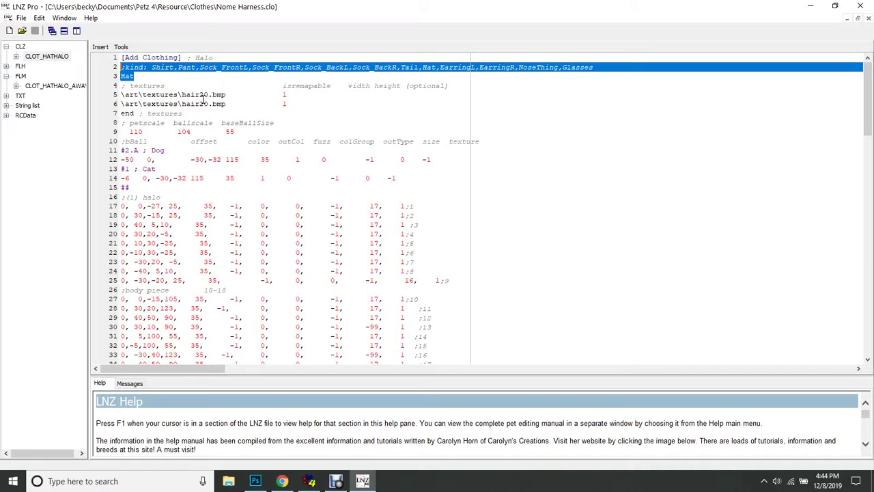
left_click(139, 76)
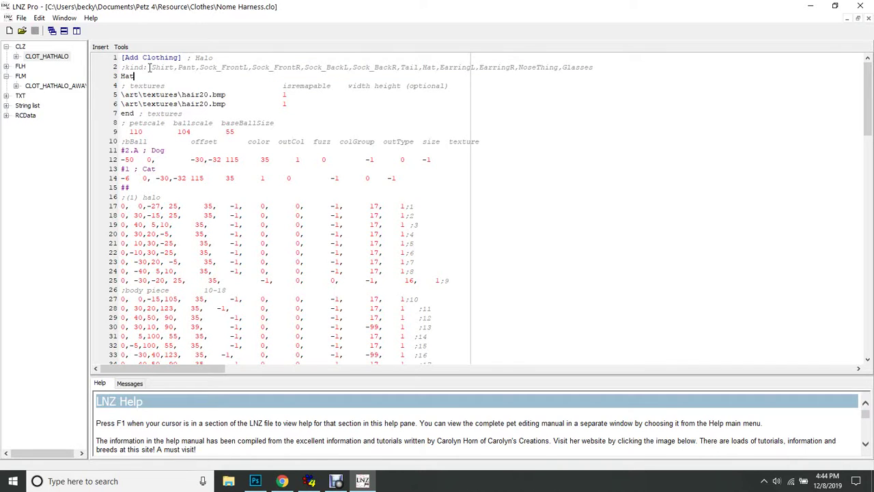
double_click(136, 77)
type("NoseThing2")
Step: Examine the texture list on lines 4 to 7, including its closing end line
double_click(135, 95)
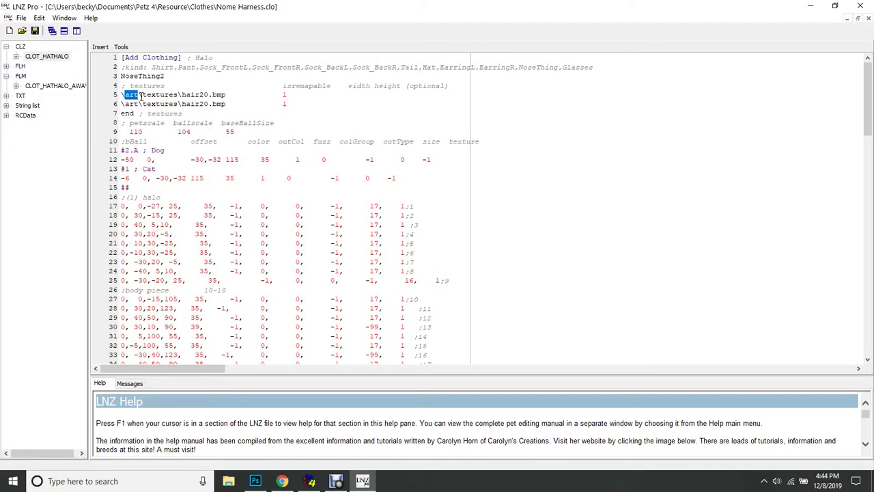
left_click(197, 114)
left_click_drag(122, 86, 183, 113)
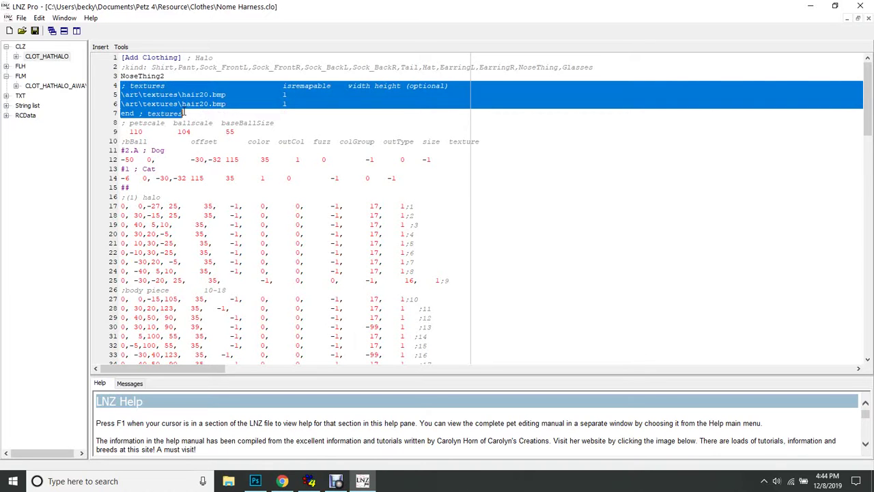
left_click_drag(122, 113, 183, 114)
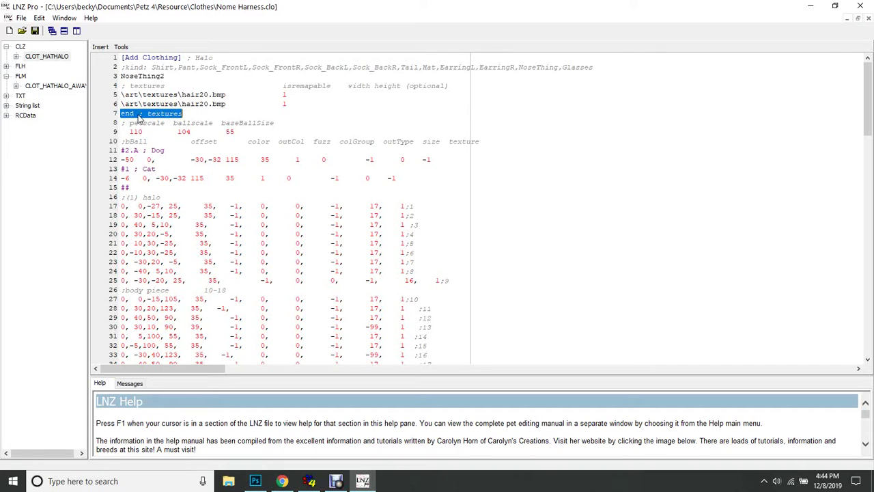
left_click(213, 122)
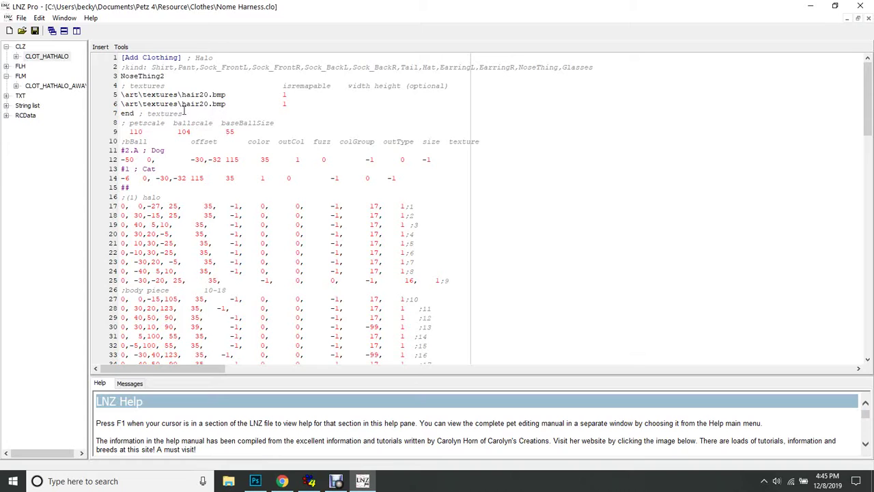
Step: Minimize LNZ Pro and check the Graphics and Templates subfolder of the Petz Stuff folder for textures
left_click(810, 6)
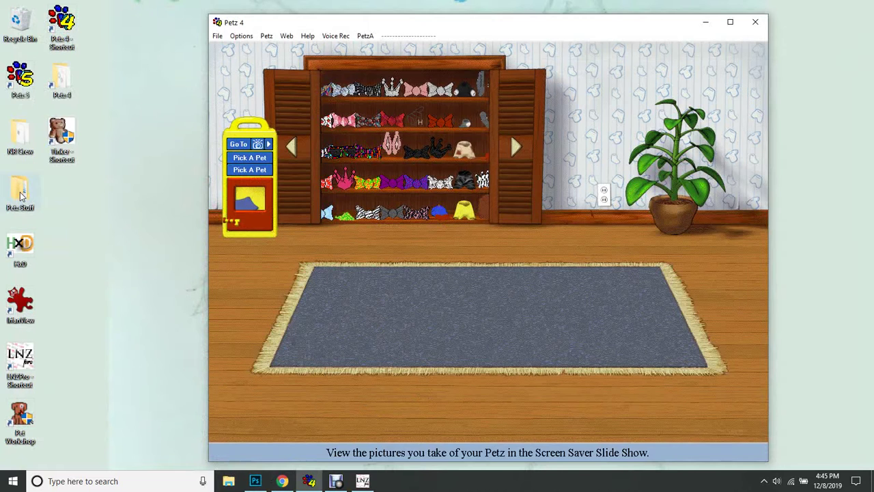
left_click(97, 192)
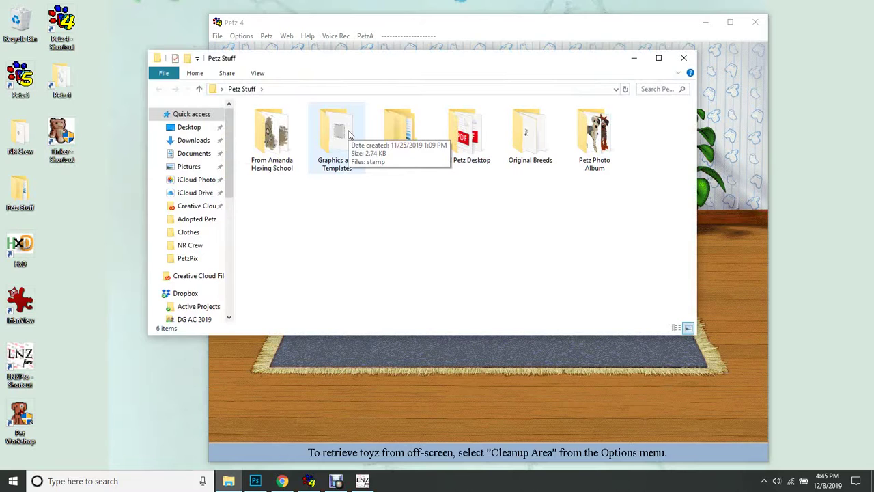
mouse_move(519, 144)
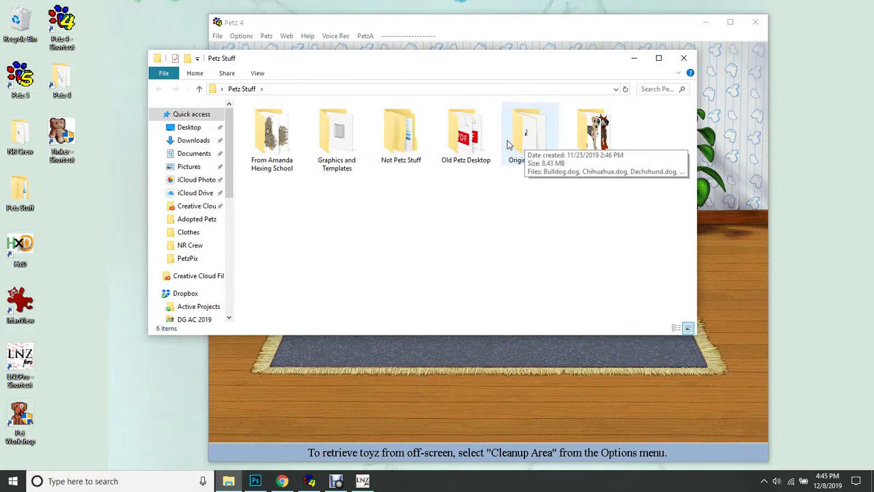
double_click(338, 136)
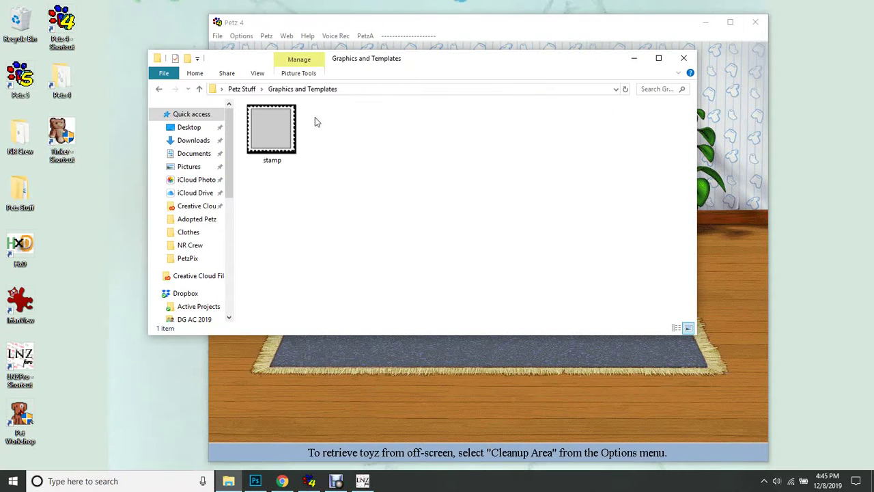
left_click(243, 89)
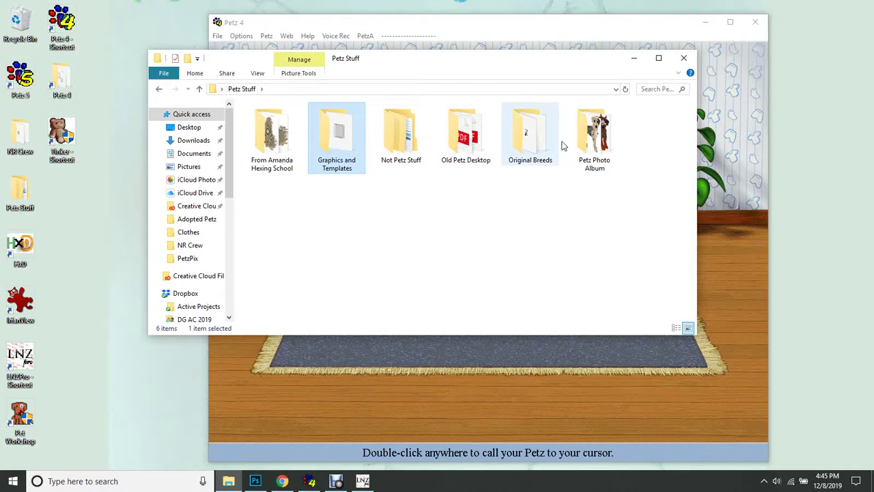
left_click(683, 58)
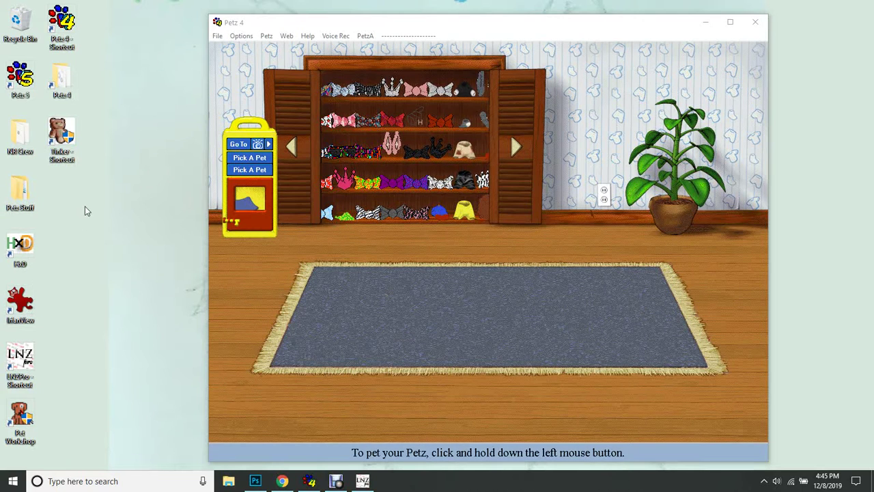
Step: Browse the Cool Textures and Hex It Up! folders inside Petz Stuff's Old Petz Desktop folder for a texture
double_click(20, 198)
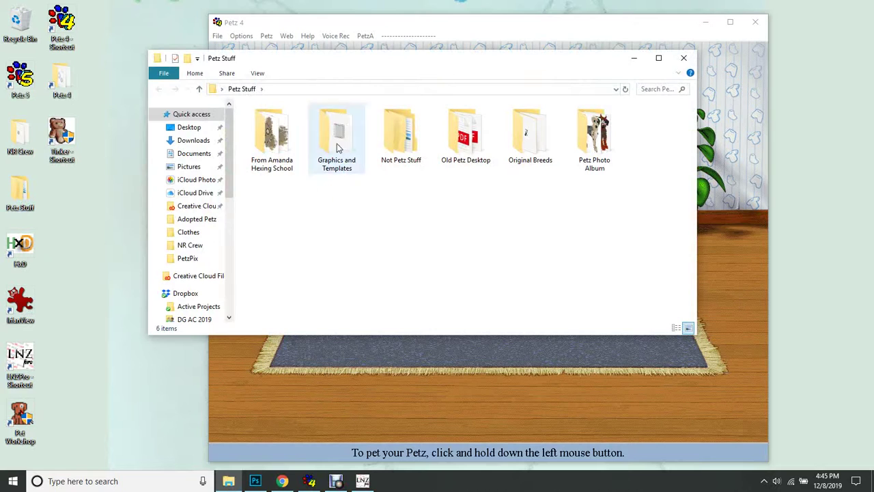
left_click(471, 133)
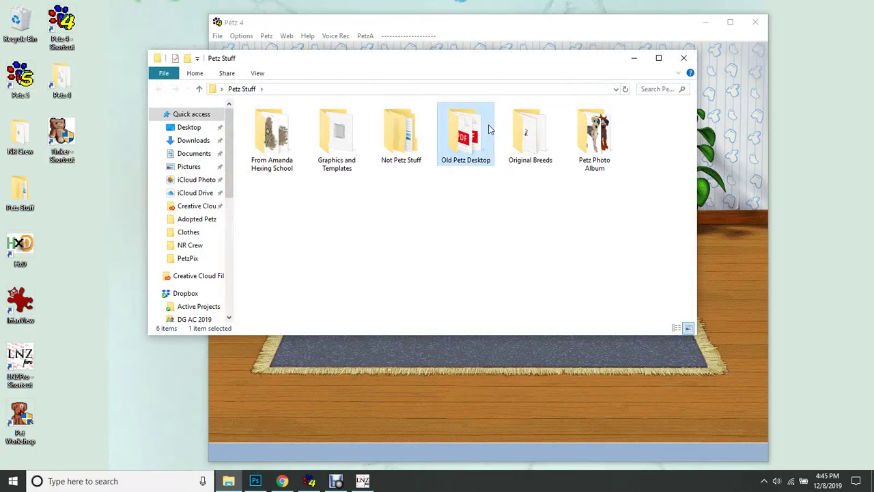
double_click(486, 132)
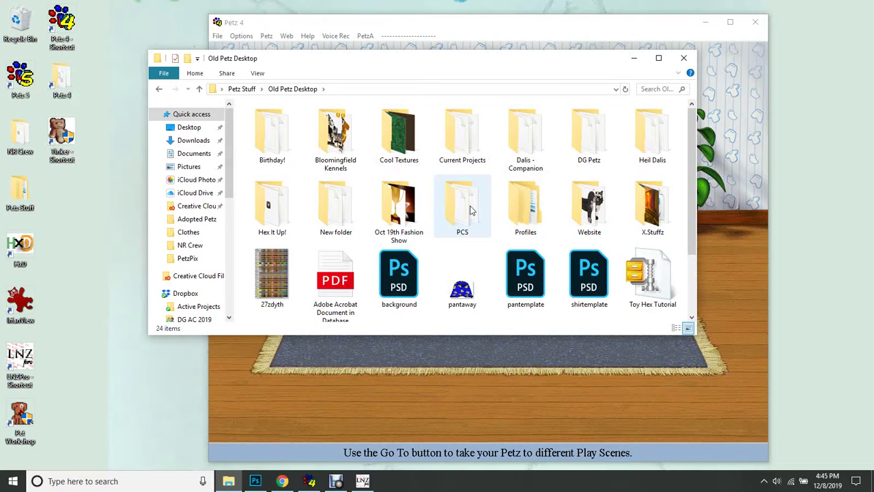
double_click(399, 133)
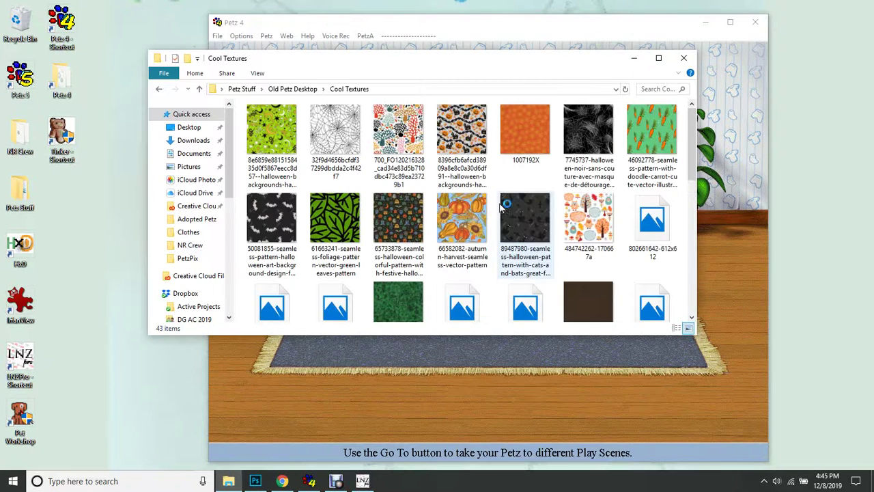
scroll(616, 227, "down", 5)
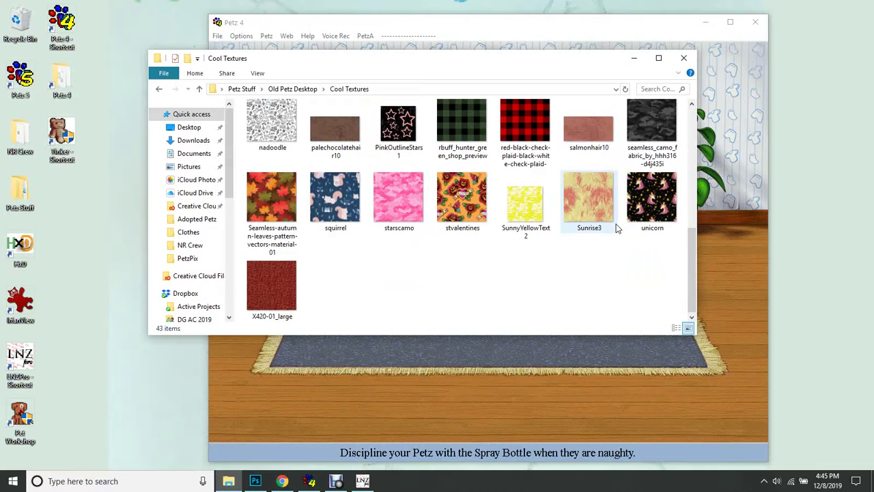
scroll(617, 228, "up", 5)
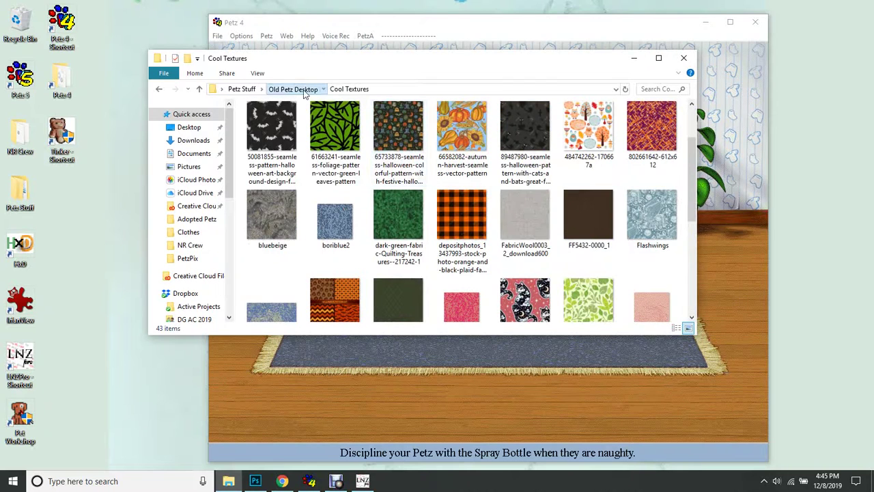
left_click(292, 88)
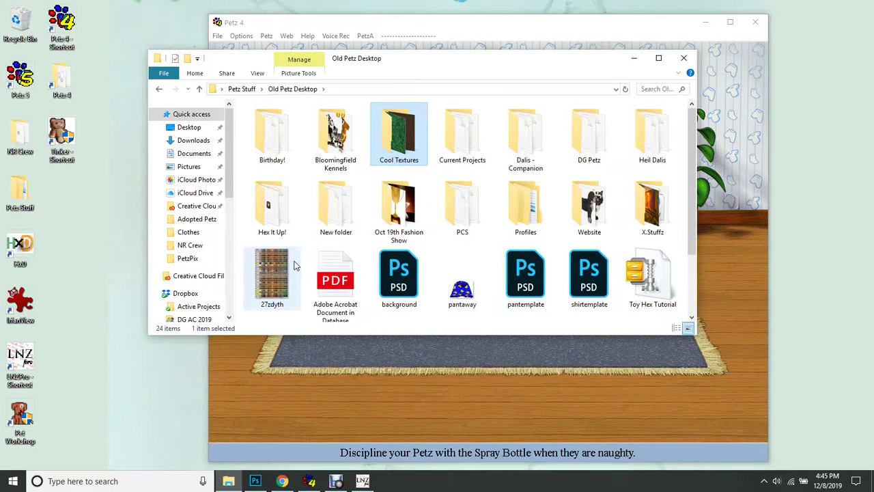
double_click(279, 206)
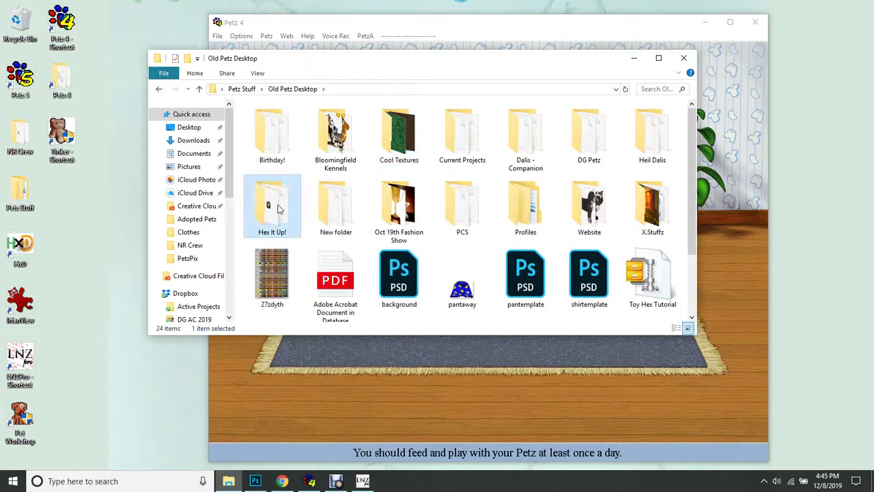
scroll(396, 199, "down", 2)
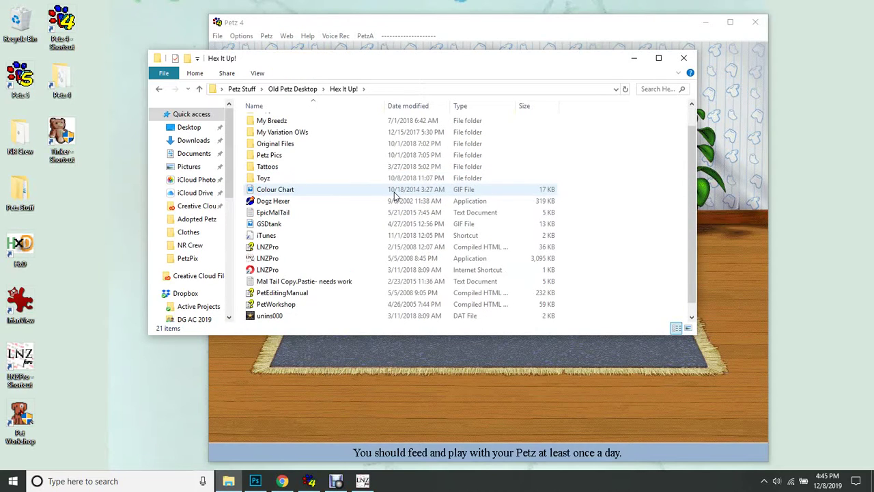
scroll(390, 201, "up", 2)
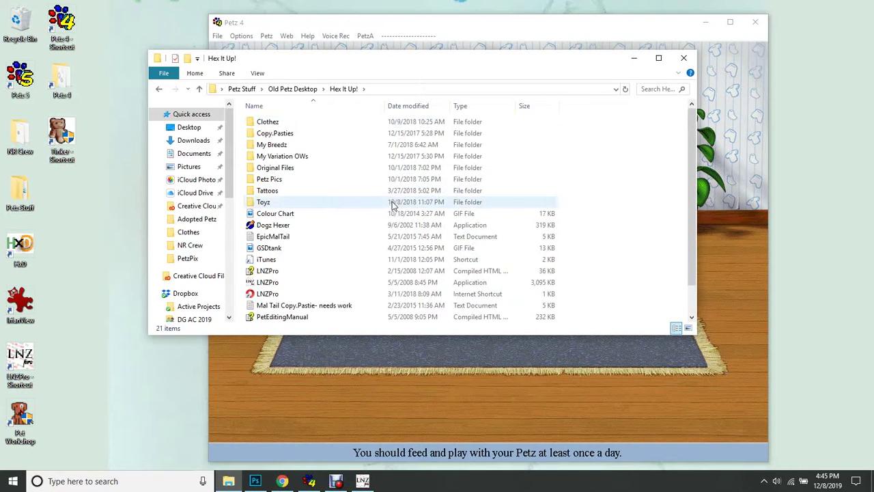
Step: Search the Old Petz Desktop folder for "shiny texture"
left_click(280, 90)
left_click(657, 88)
type("shin")
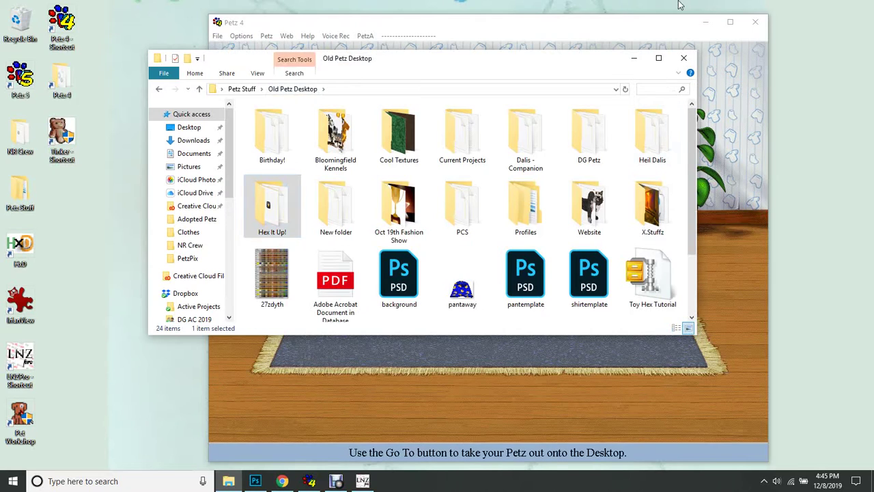
type("y te")
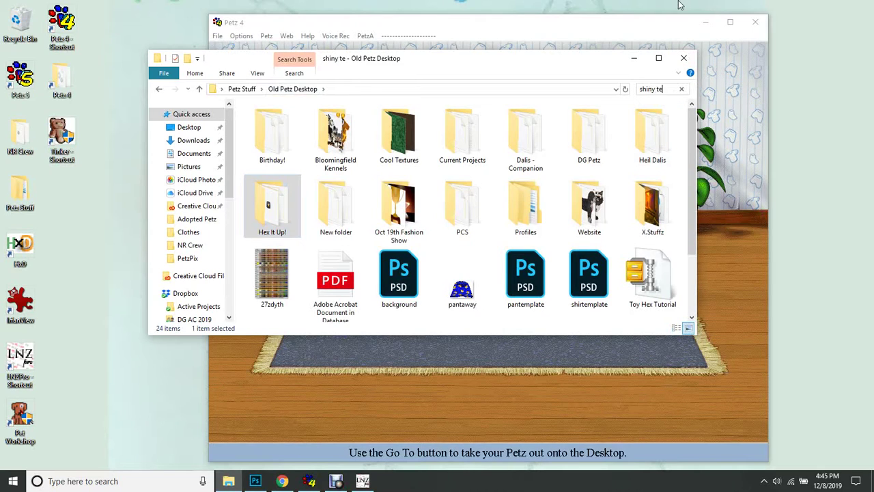
type("xture")
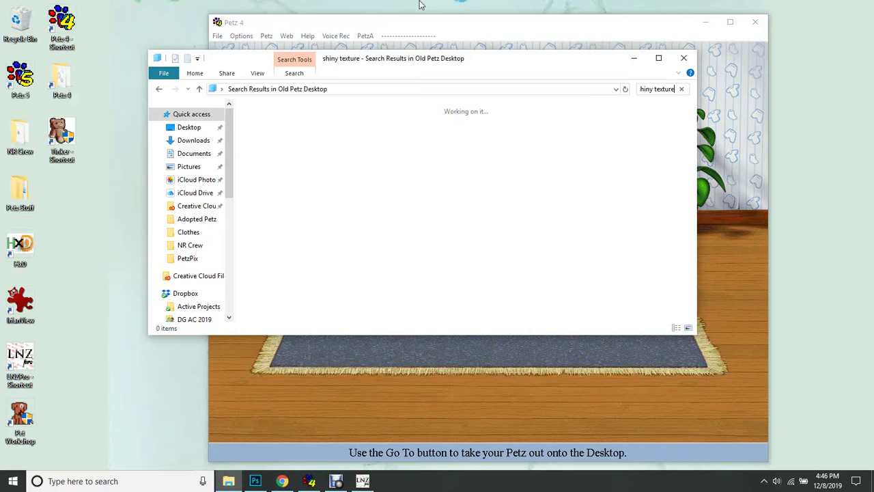
Step: Find the purple hpbd2 texture in the shiny textures folder, put it on the desktop and close the folder window
double_click(332, 123)
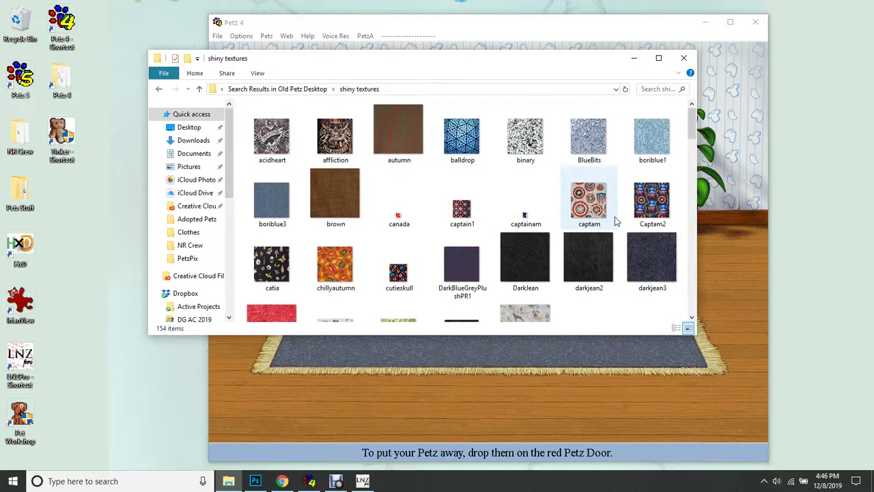
scroll(615, 217, "down", 3)
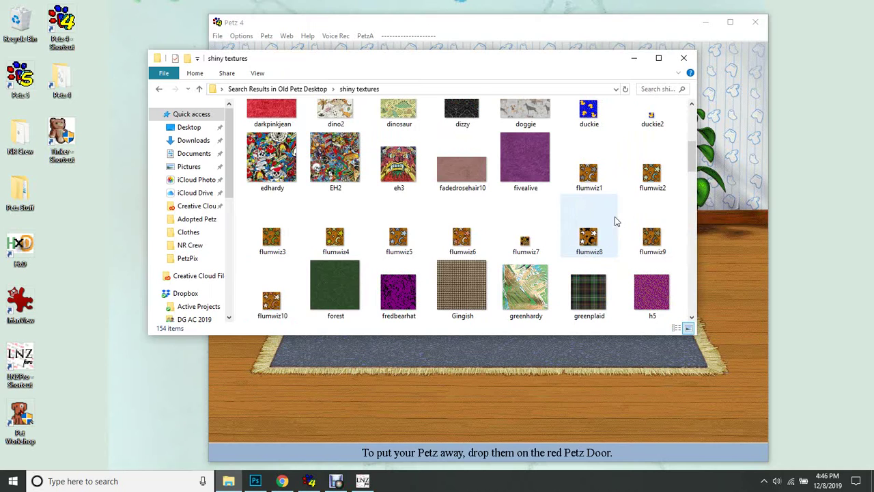
scroll(655, 292, "down", 2)
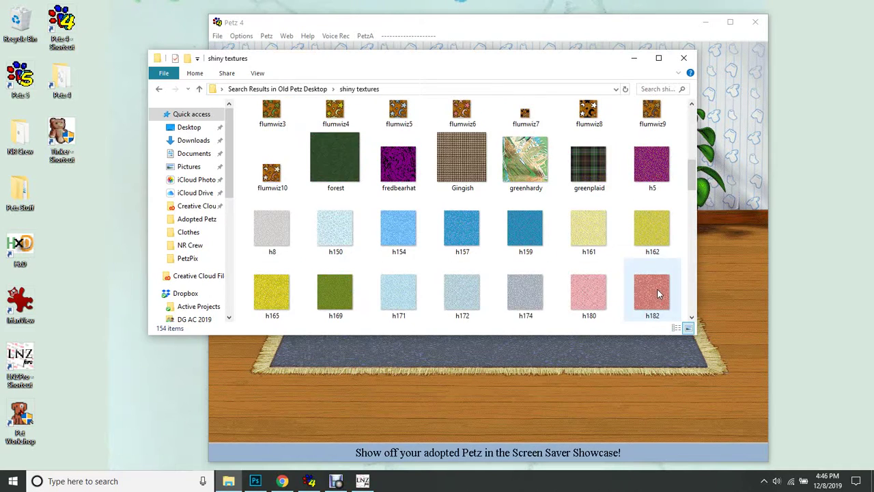
scroll(659, 294, "down", 2)
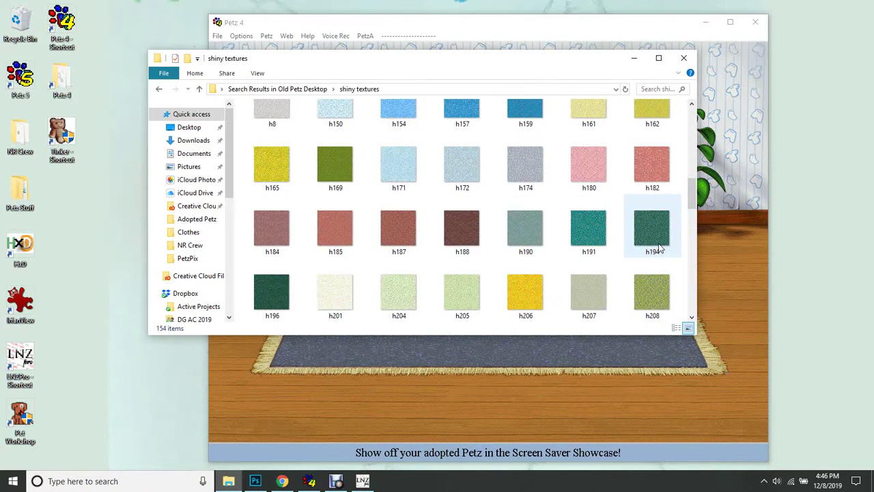
scroll(659, 249, "down", 2)
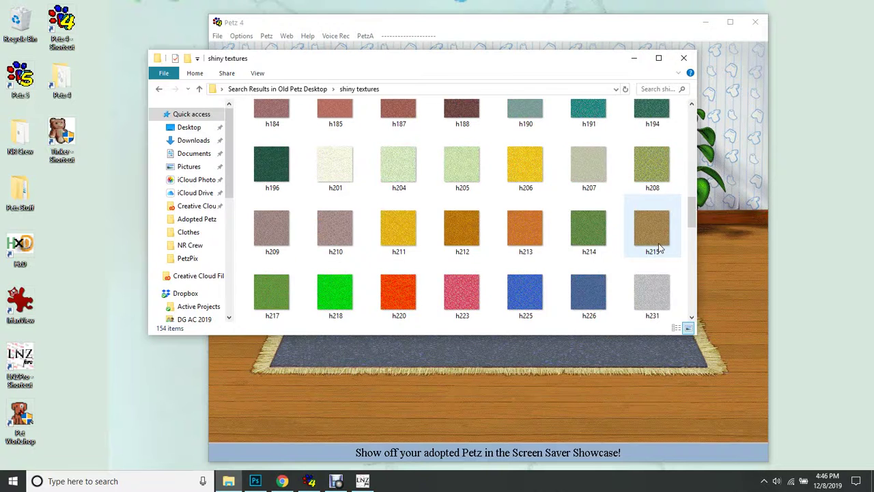
scroll(659, 249, "down", 4)
scroll(657, 219, "up", 1)
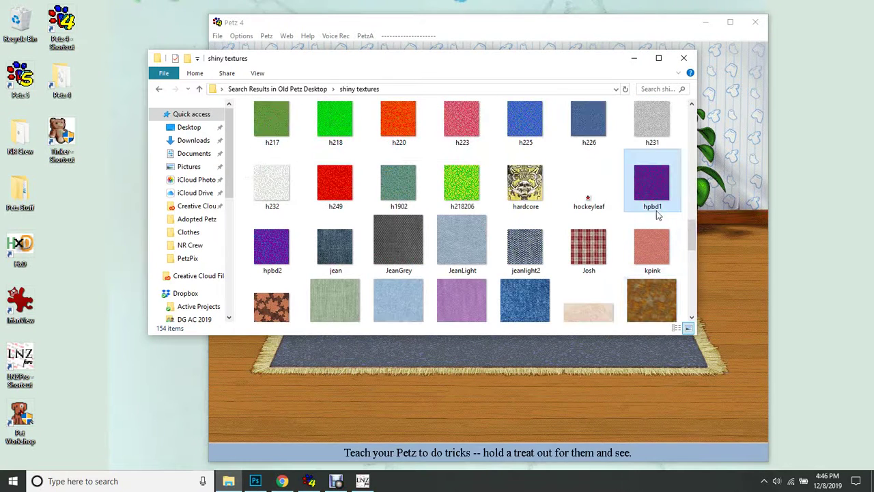
left_click(654, 209)
left_click(267, 241)
left_click_drag(267, 241, 62, 190)
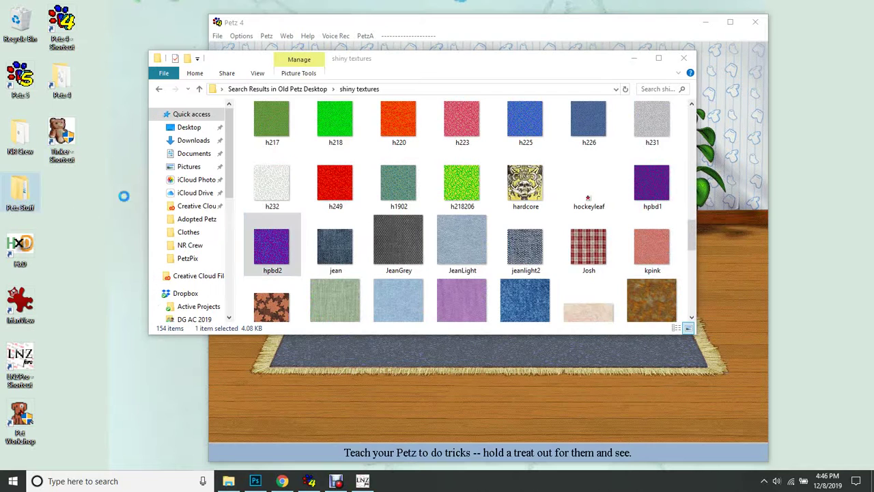
left_click(684, 58)
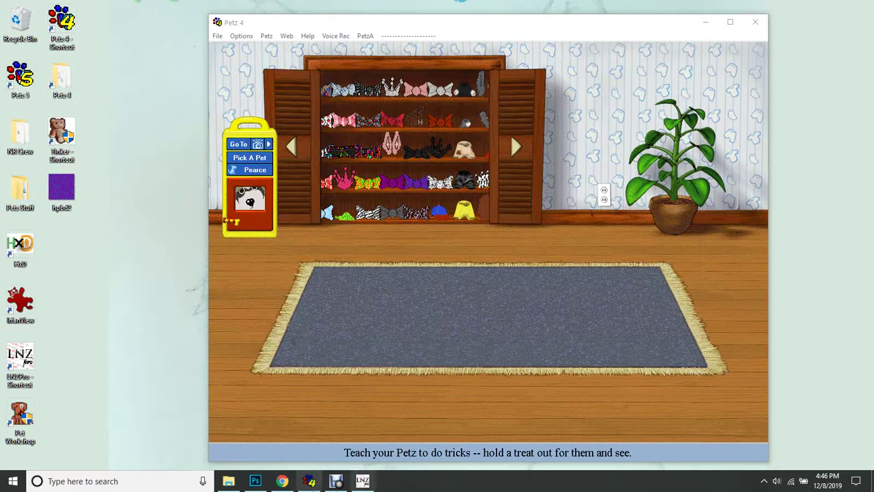
Step: Switch to LNZ Pro and add hpbd2.bmp from the desktop to the harness file as a new bmp resource
left_click(363, 481)
right_click(50, 179)
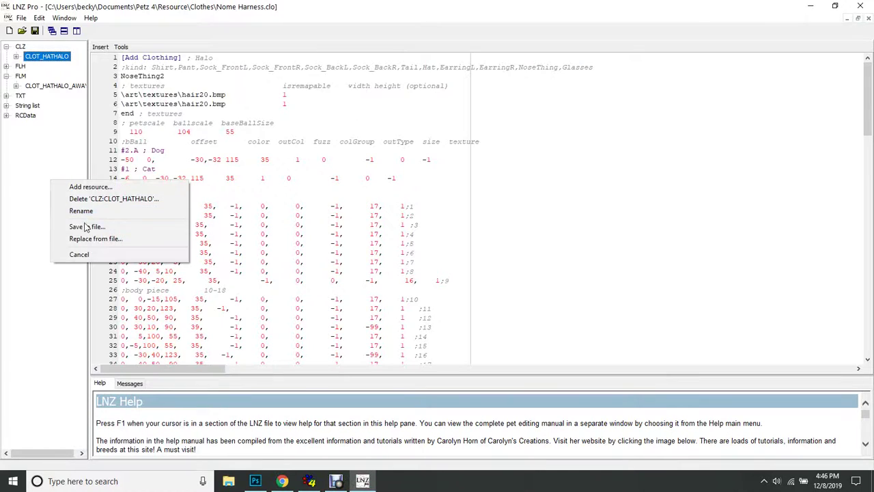
right_click(39, 140)
left_click(62, 146)
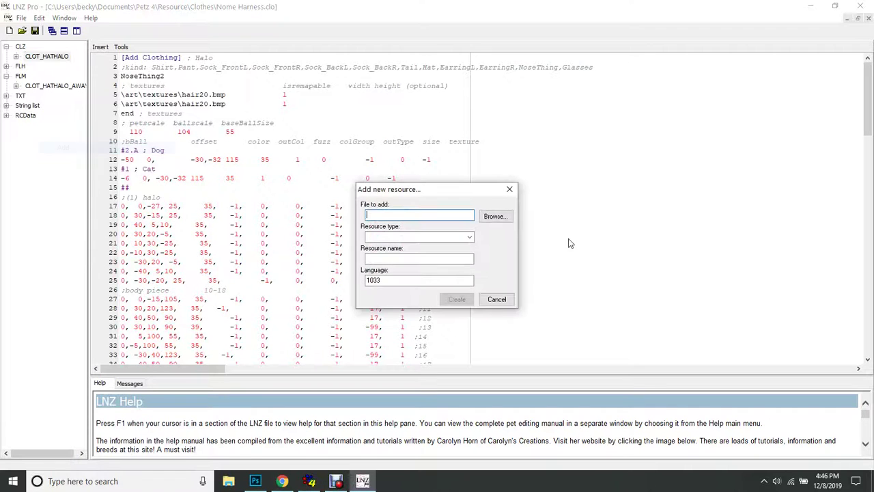
left_click(495, 216)
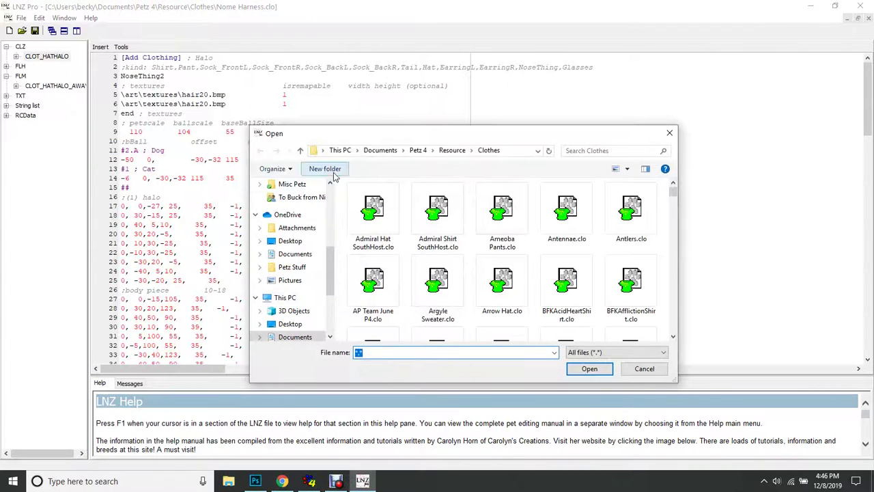
left_click(290, 324)
left_click(506, 215)
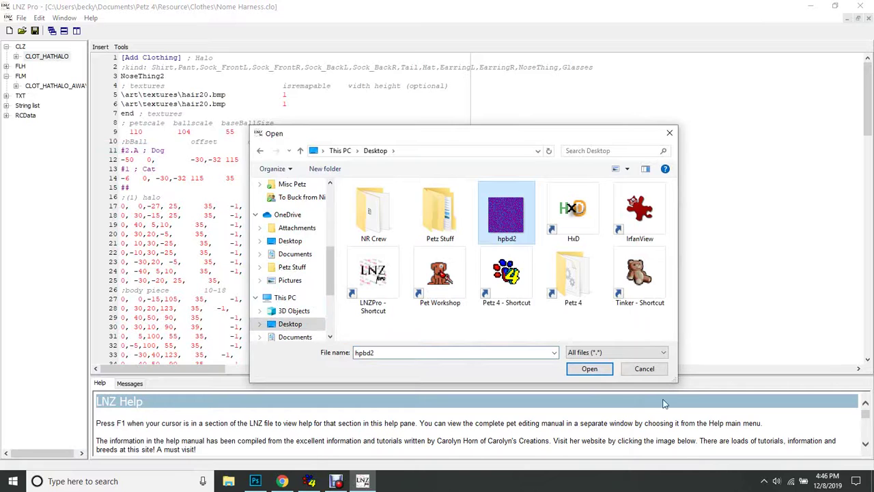
left_click(589, 369)
left_click(455, 299)
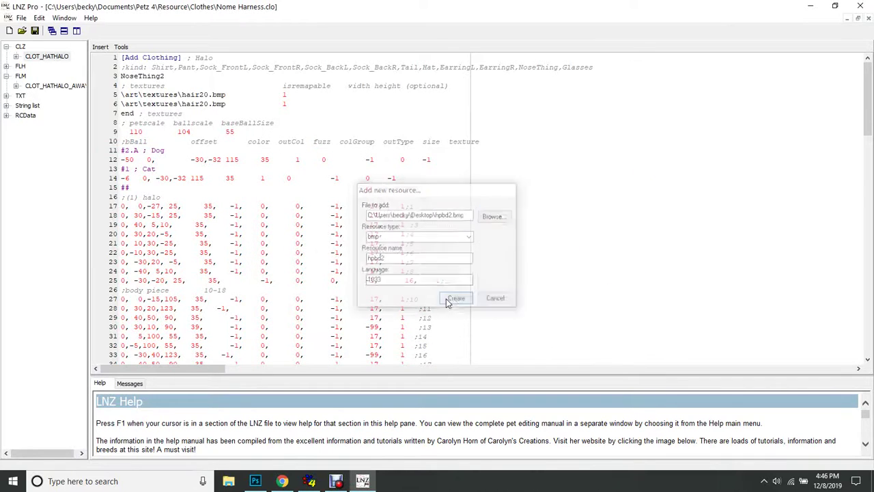
Step: Display the added bitmap in the BMP resource group and copy its name, HPBD2
left_click(6, 106)
left_click(31, 115)
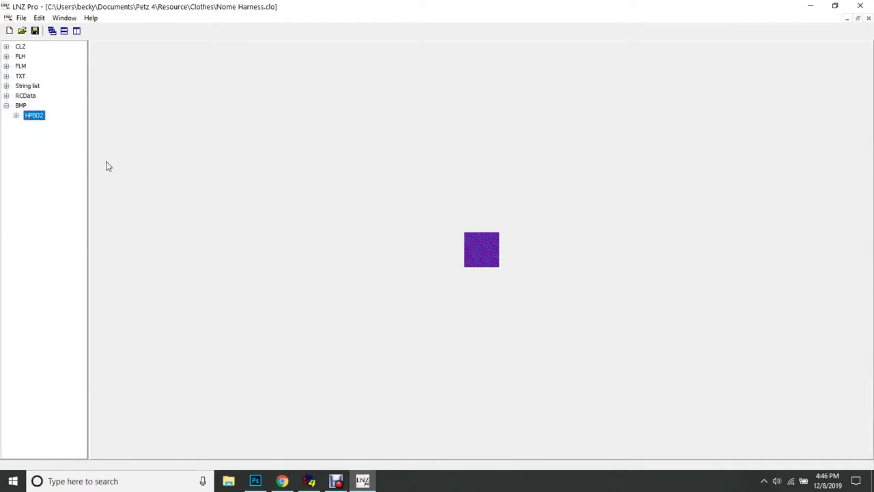
left_click(42, 118)
key("ctrl+c")
Step: Replace hair20 with HPBD2 in both CLZ texture paths on lines 5 and 6, and set their isremapable values to 0
left_click(21, 46)
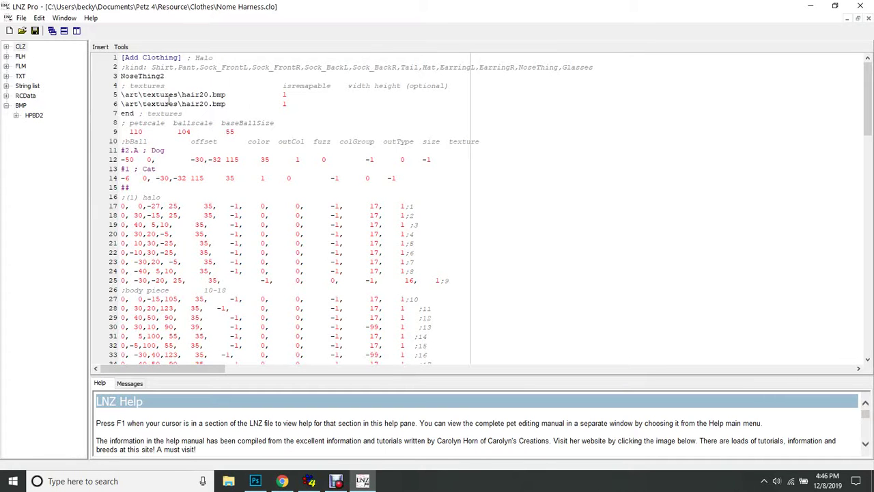
double_click(189, 94)
key("ctrl+v")
left_click(191, 104)
key("ctrl+v")
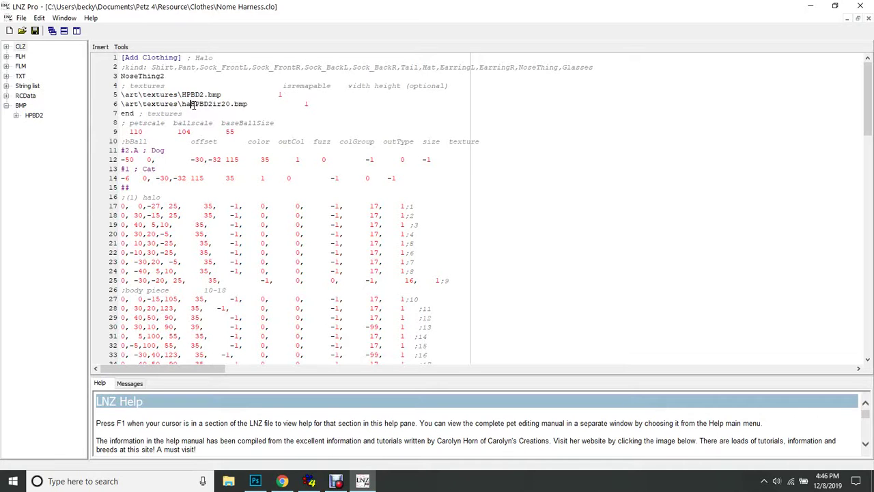
double_click(192, 105)
key("ctrl+v")
type("0")
Step: Examine the harness's added ball sections, from the body piece through the back bit to the closing add balls line
scroll(436, 210, "down", 6)
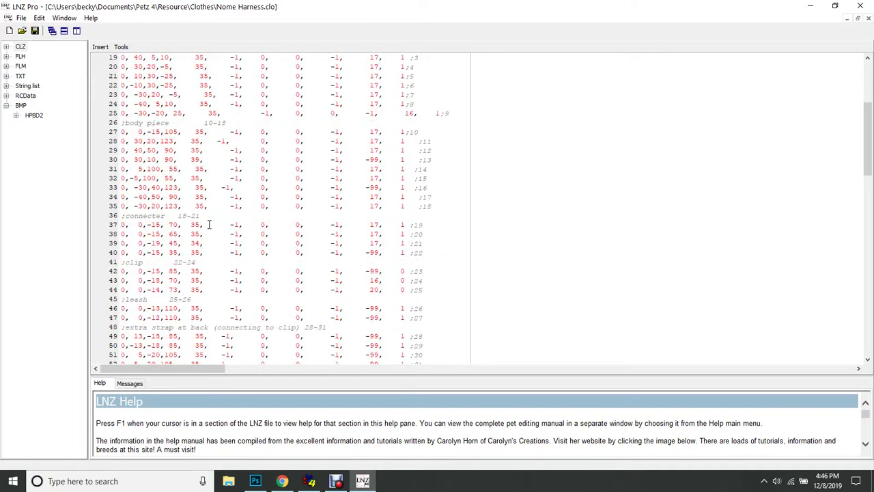
scroll(229, 217, "down", 9)
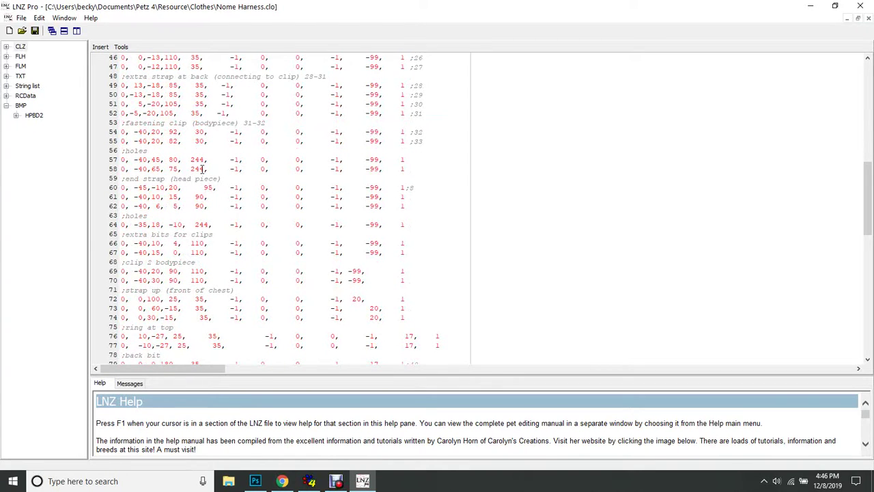
scroll(240, 234, "down", 2)
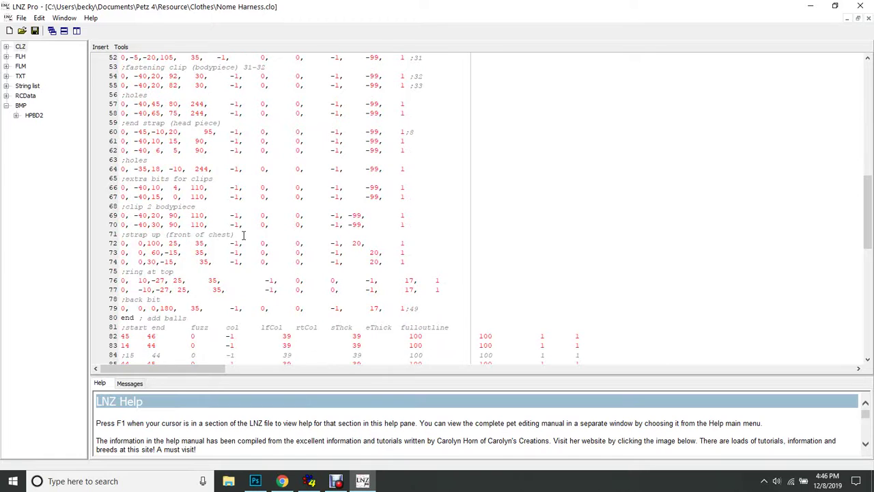
scroll(243, 234, "down", 1)
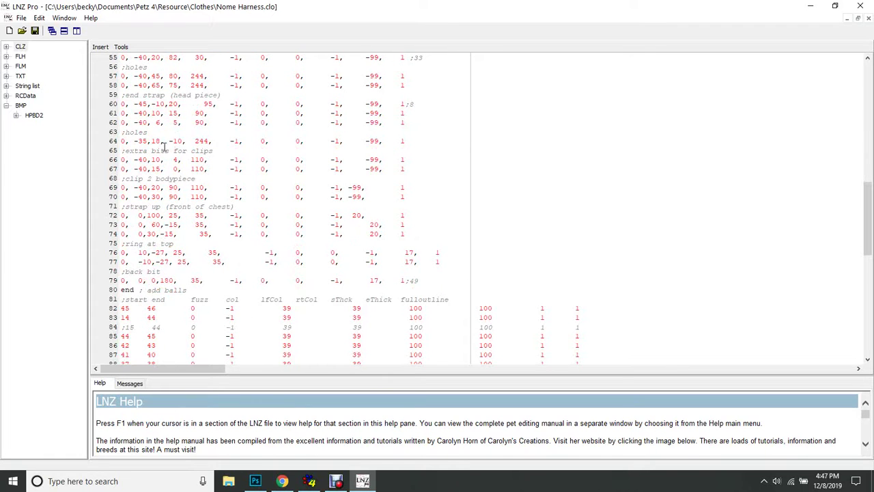
scroll(212, 177, "down", 1)
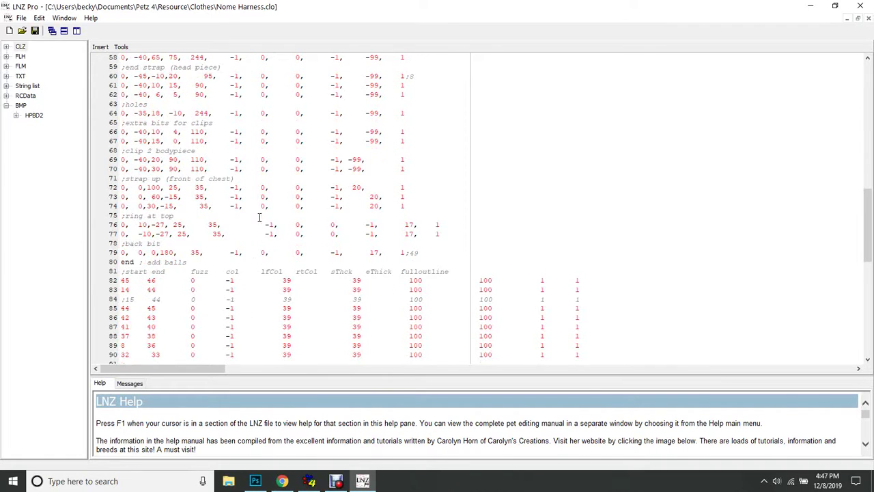
triple_click(123, 262)
scroll(123, 260, "down", 4)
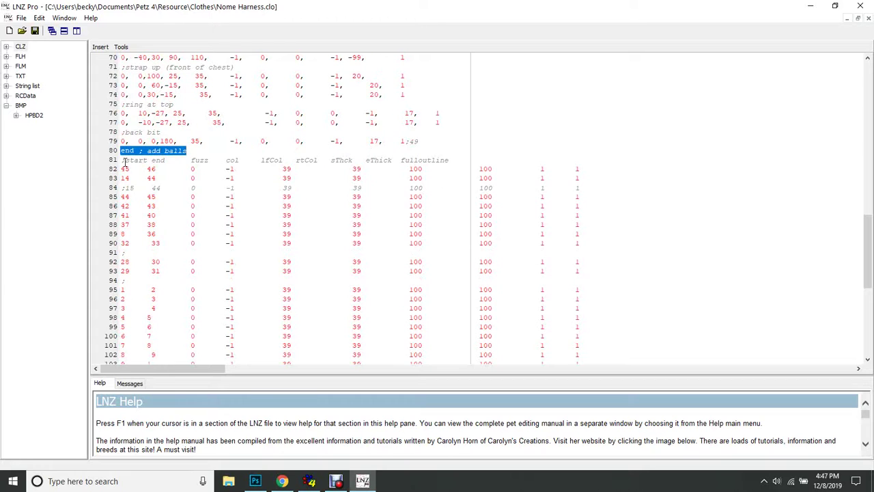
Step: Set the left and right outline colours of the two clip linez, on lines 119 and 120, to 39
scroll(309, 247, "down", 10)
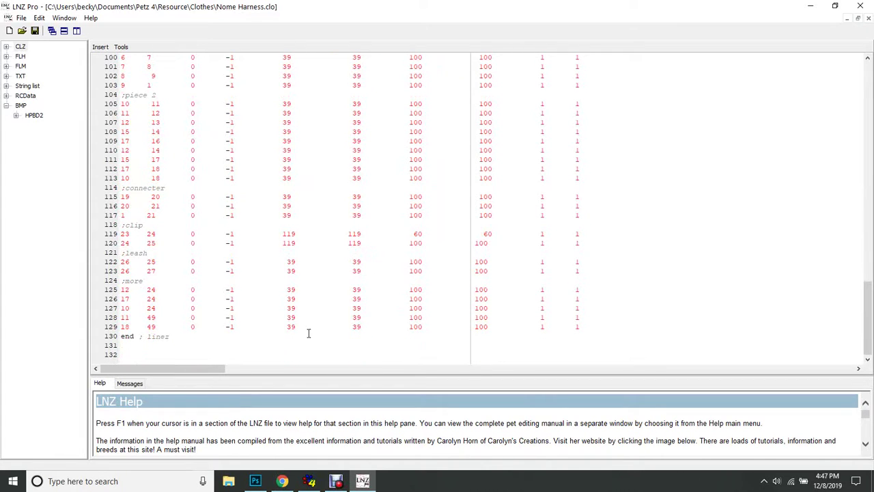
double_click(289, 234)
type("39")
double_click(290, 244)
type("39")
double_click(355, 233)
type("39")
double_click(353, 243)
type("39")
Step: Examine the linez section's start, end, fuzz, colour, thickness and outline columns down to its closing end line
scroll(355, 221, "up", 11)
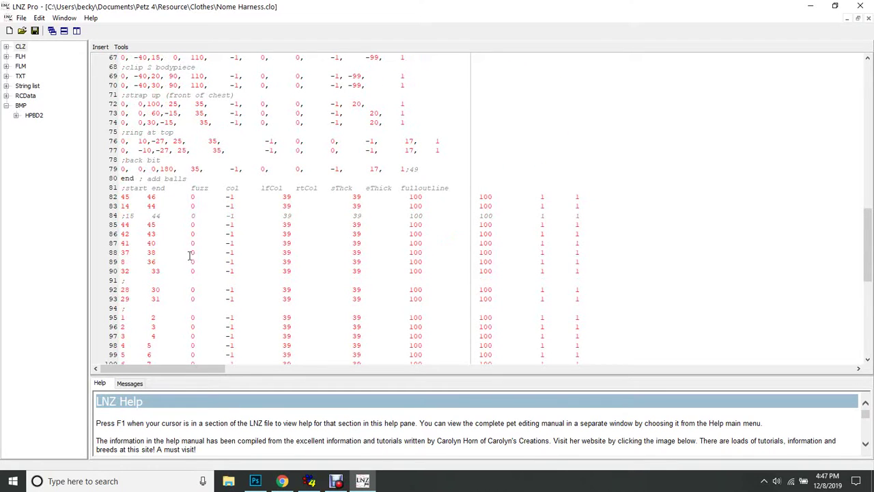
scroll(194, 294, "down", 5)
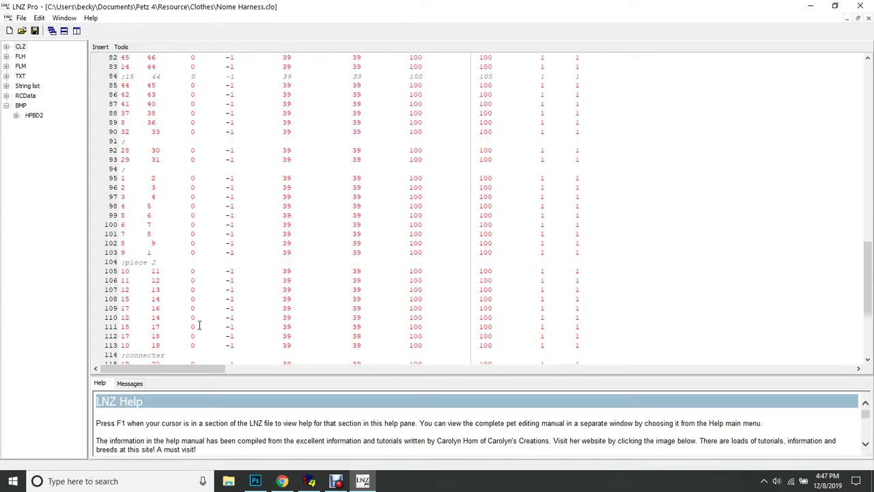
scroll(228, 263, "up", 6)
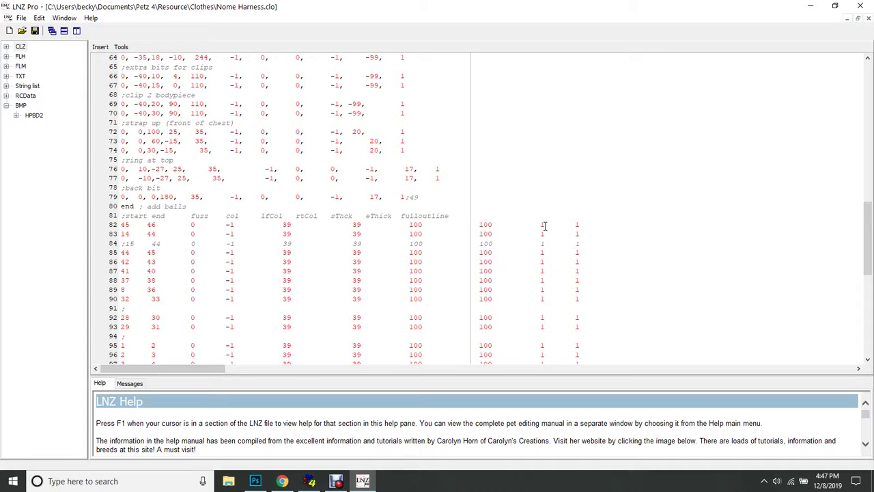
scroll(584, 222, "down", 18)
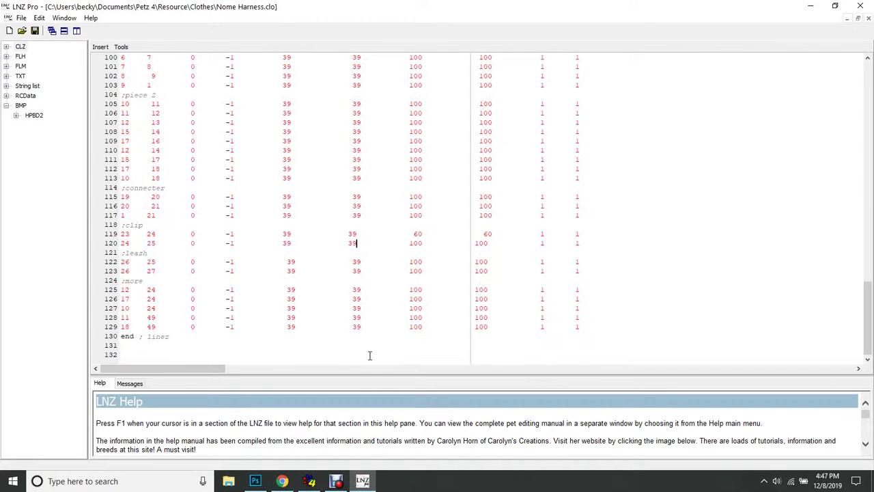
scroll(535, 266, "up", 11)
scroll(535, 266, "up", 6)
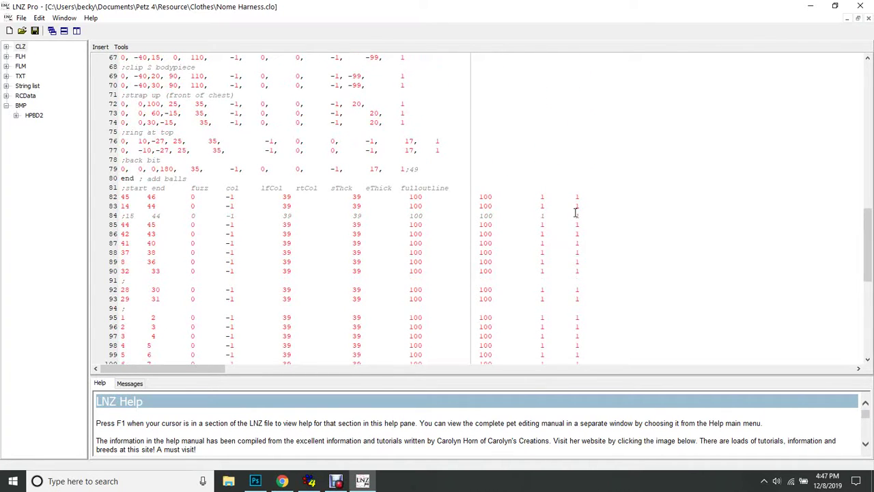
scroll(600, 300, "down", 11)
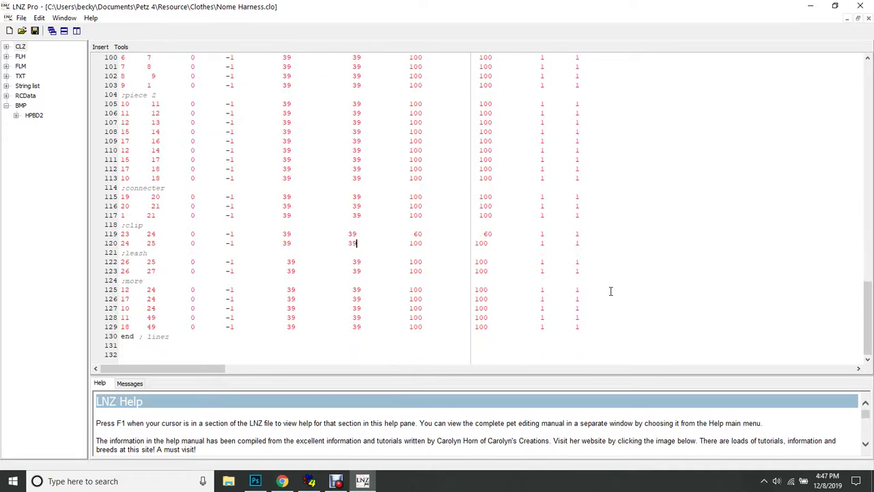
scroll(584, 219, "up", 11)
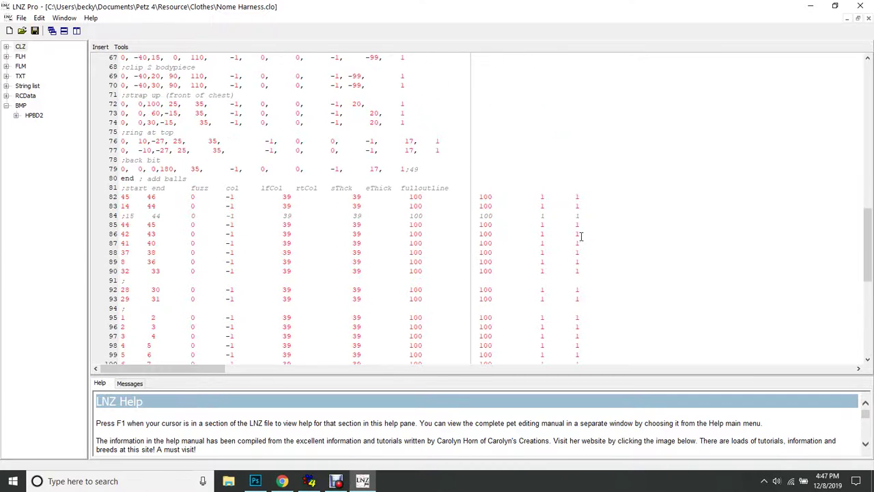
scroll(648, 244, "down", 11)
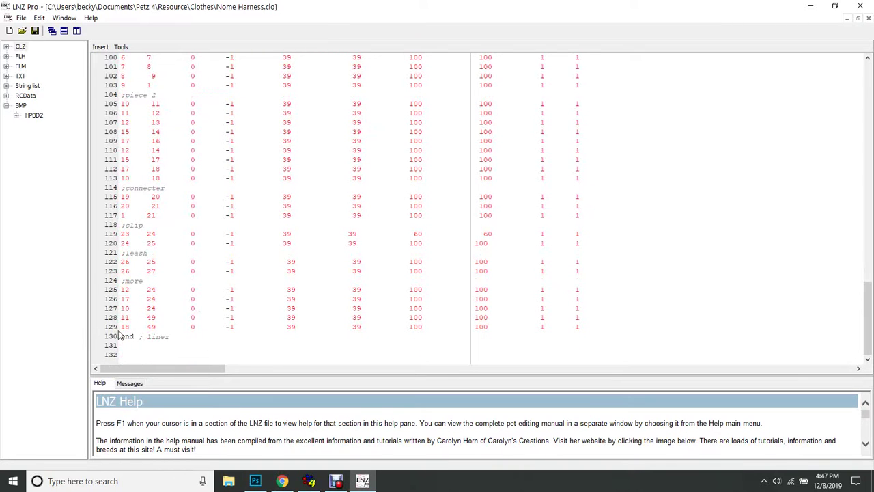
scroll(350, 297, "up", 13)
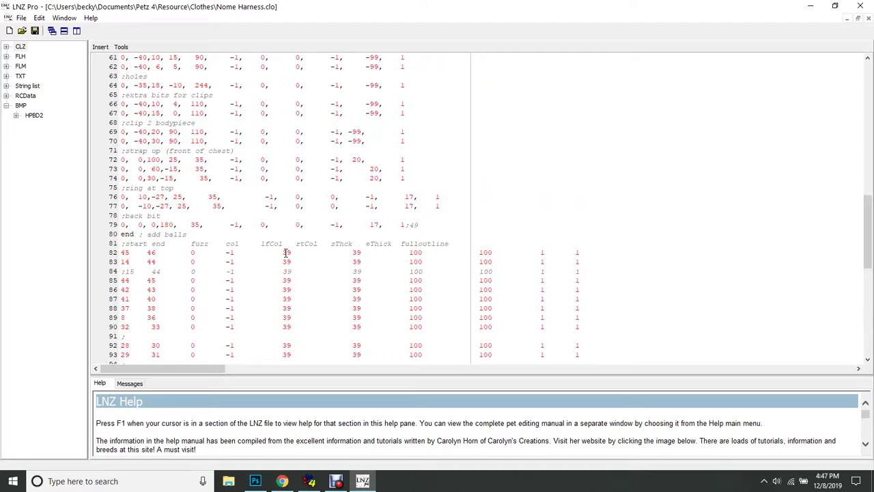
double_click(286, 253)
left_click(320, 276)
scroll(302, 279, "down", 1)
Step: Save the edited Nome Harness clothing file and minimize LNZ Pro to return to Petz 4
scroll(343, 259, "up", 20)
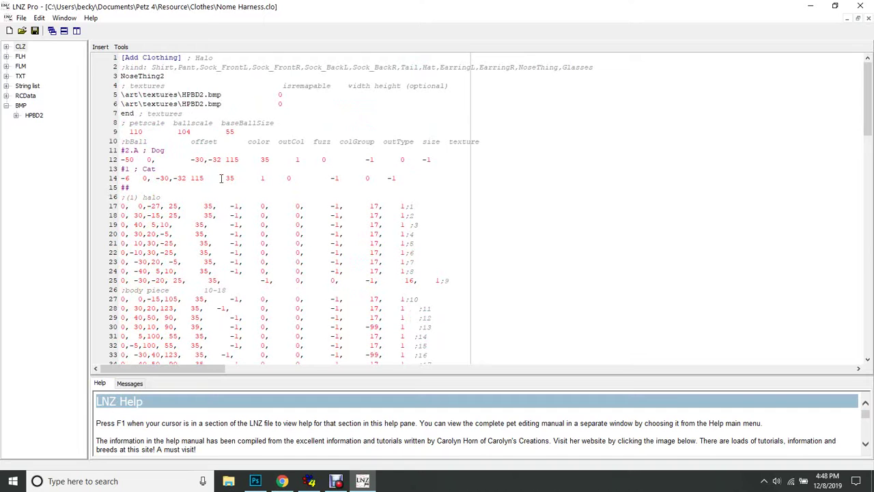
left_click(35, 30)
left_click(799, 11)
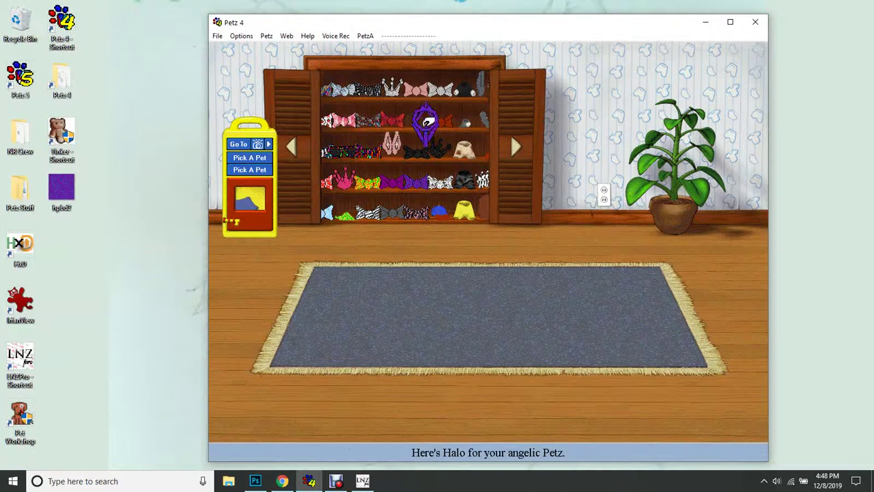
Step: Bring out the Pyrenean Mountain Dog and put the purple harness on it
left_click(250, 157)
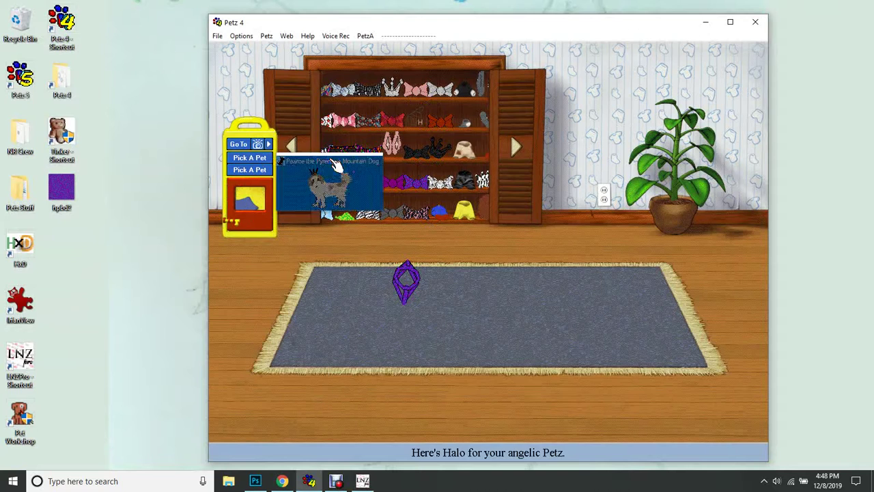
left_click(321, 160)
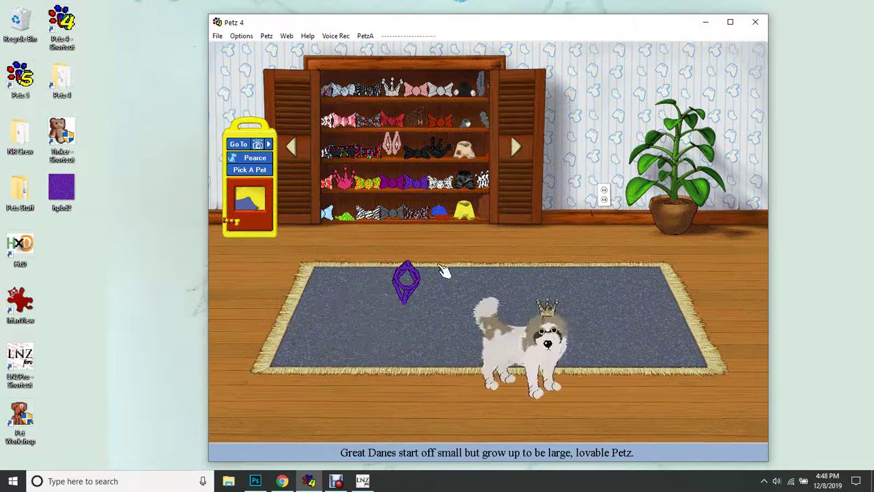
left_click_drag(420, 286, 549, 372)
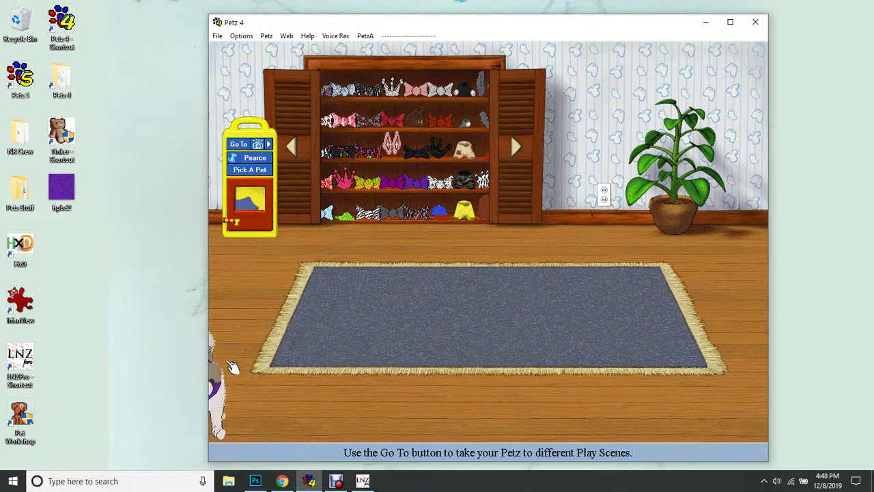
Step: Bring the dog back to the middle of the room and put the purple bow from the closet on its head
left_click_drag(223, 321, 452, 298)
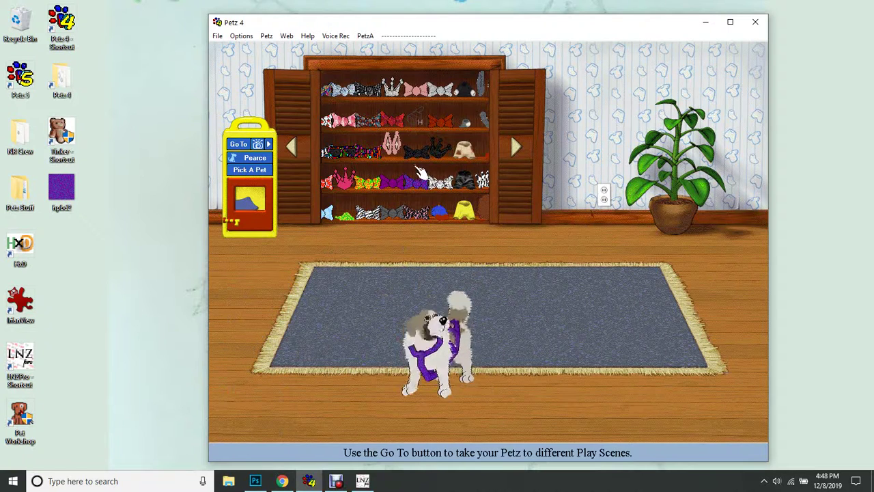
left_click_drag(415, 182, 413, 318)
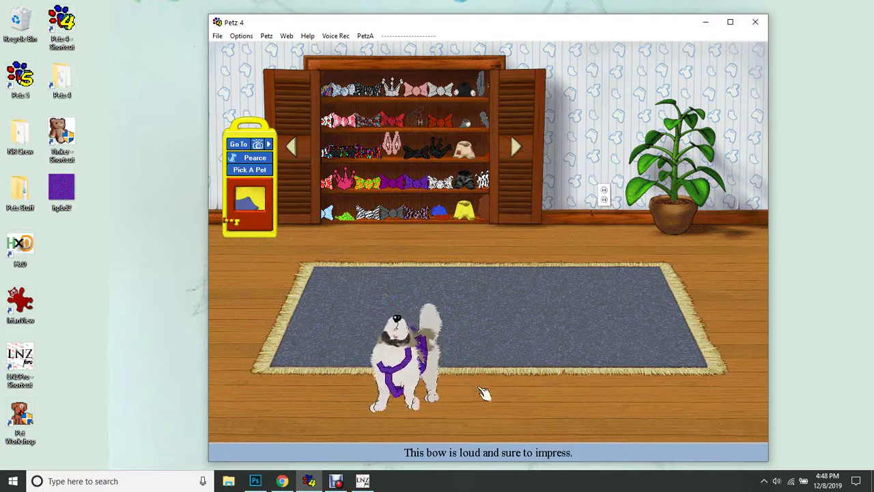
left_click(338, 484)
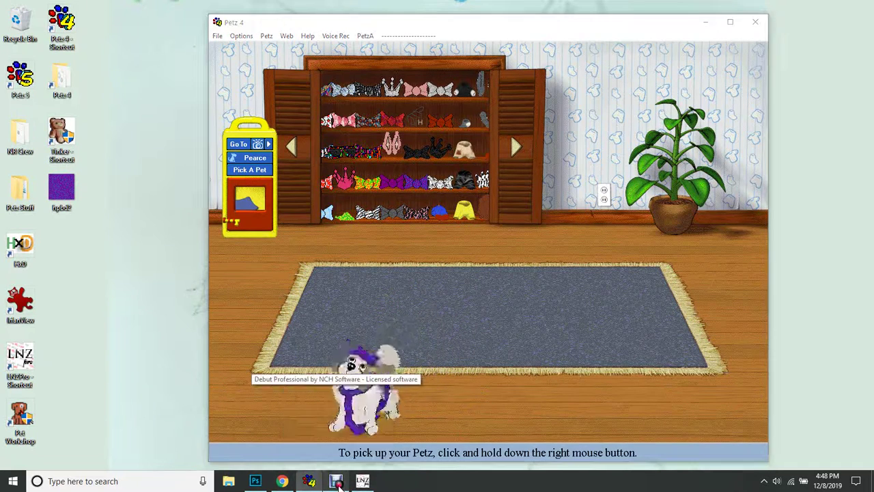